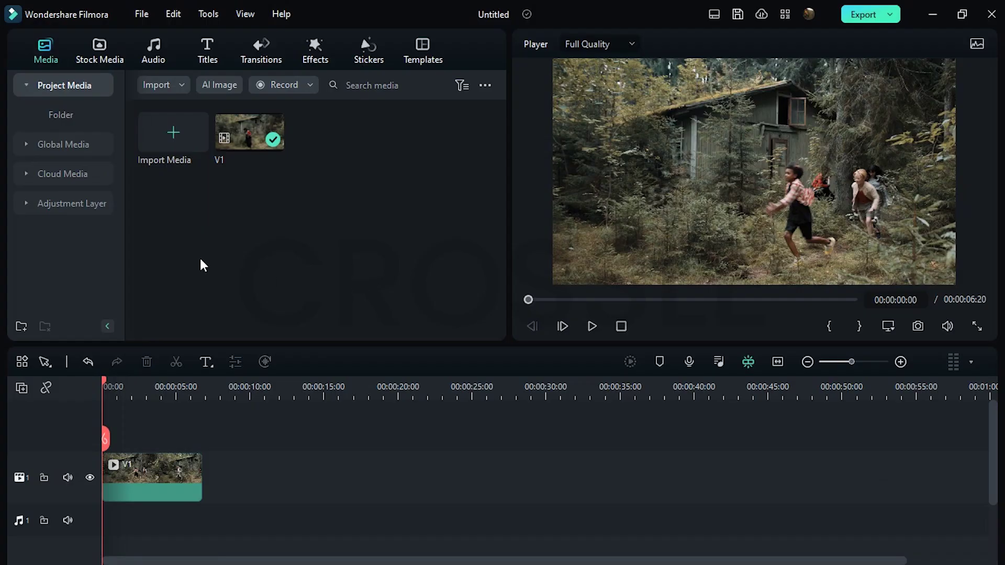
Step: Place an Adjustment Layer on track 2 and drop the Extreme shake effect onto it
{"action": "left_click", "coordinate": [81, 205]}
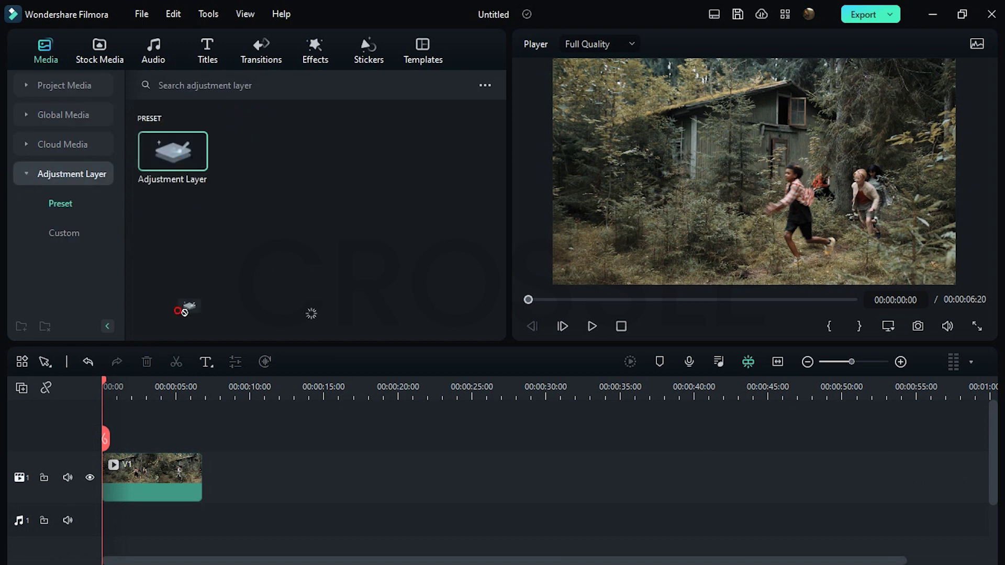
{"action": "left_click", "coordinate": [310, 66]}
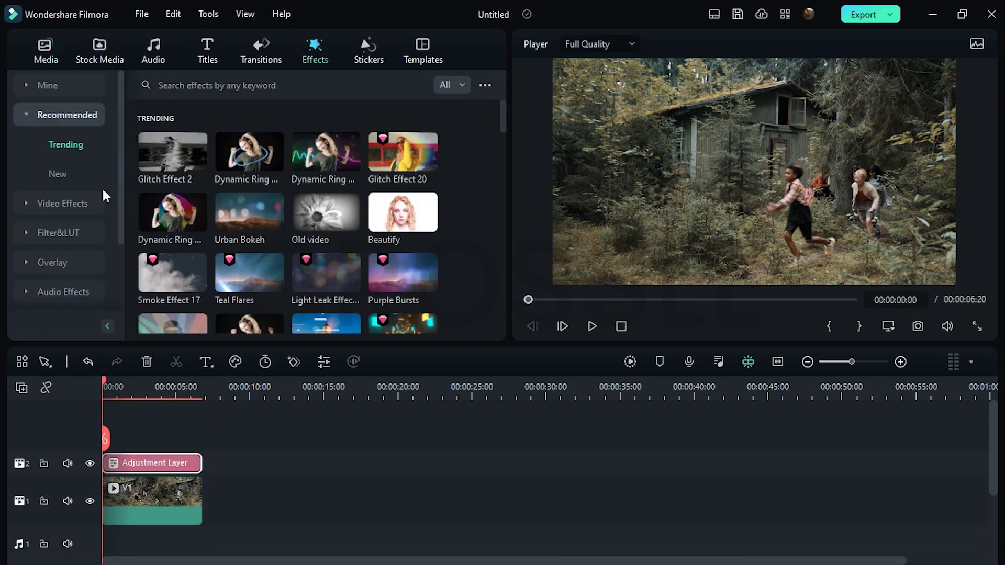
{"action": "left_click", "coordinate": [78, 204]}
{"action": "left_click", "coordinate": [78, 206]}
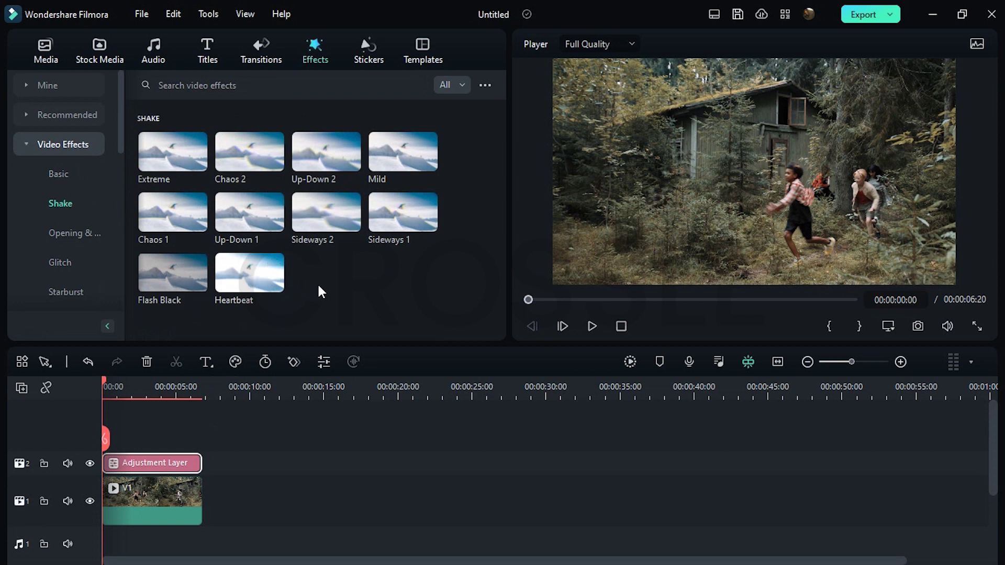
{"action": "left_click_drag", "start_coordinate": [172, 151], "coordinate": [113, 462]}
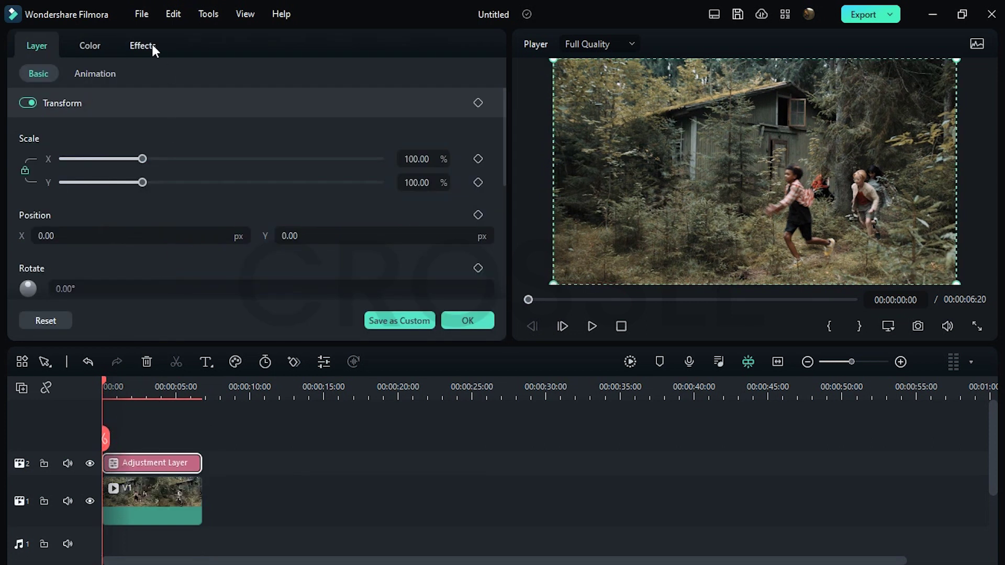
Step: Preview the Extreme shake and lower its frequency to 100
{"action": "left_click", "coordinate": [153, 45]}
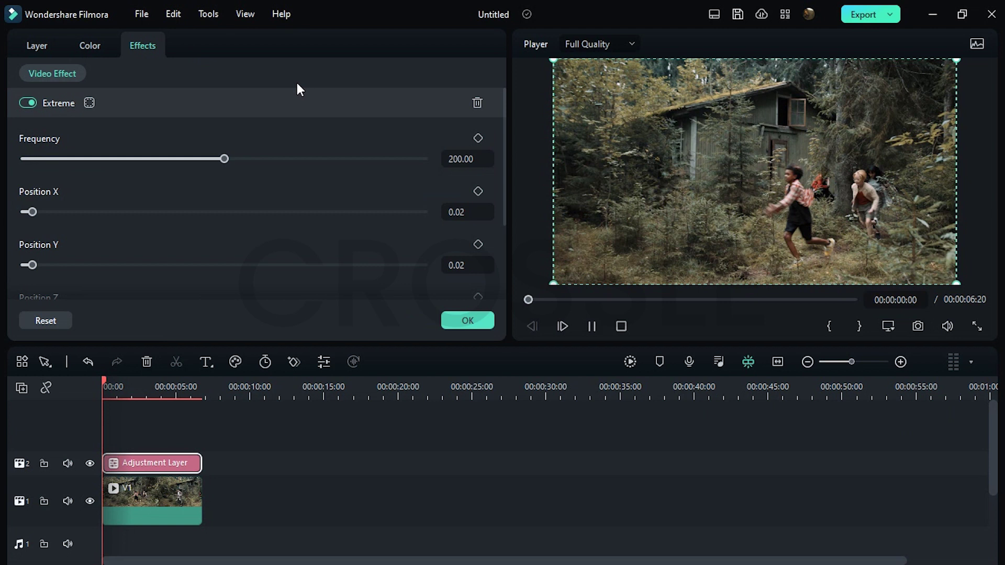
{"action": "key", "text": "space"}
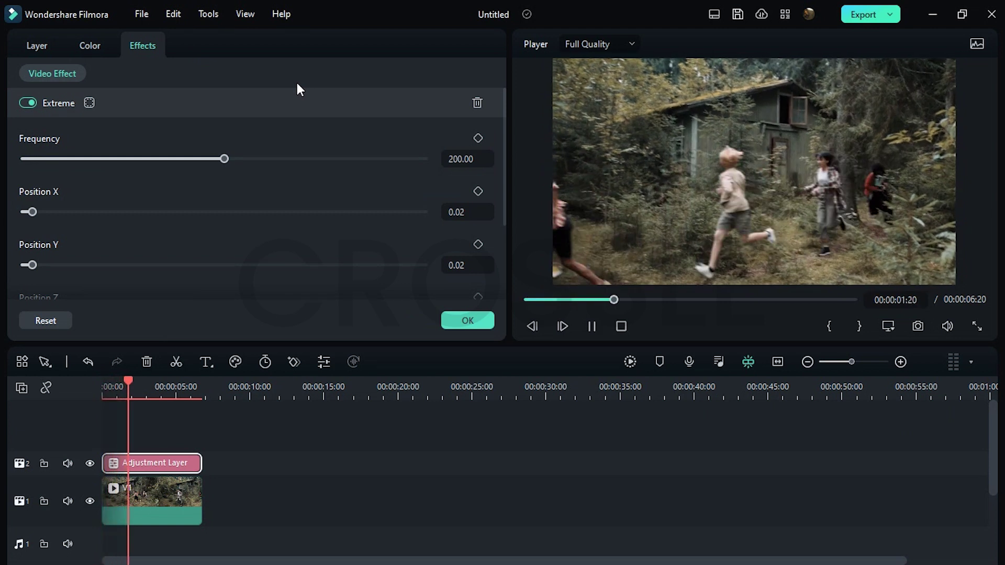
{"action": "key", "text": "space"}
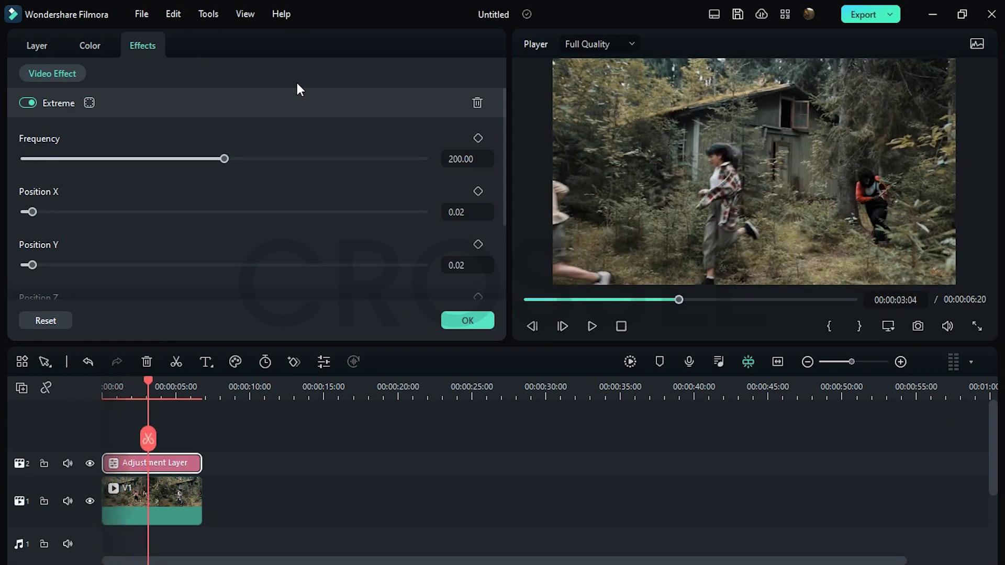
{"action": "left_click_drag", "start_coordinate": [225, 161], "coordinate": [124, 177]}
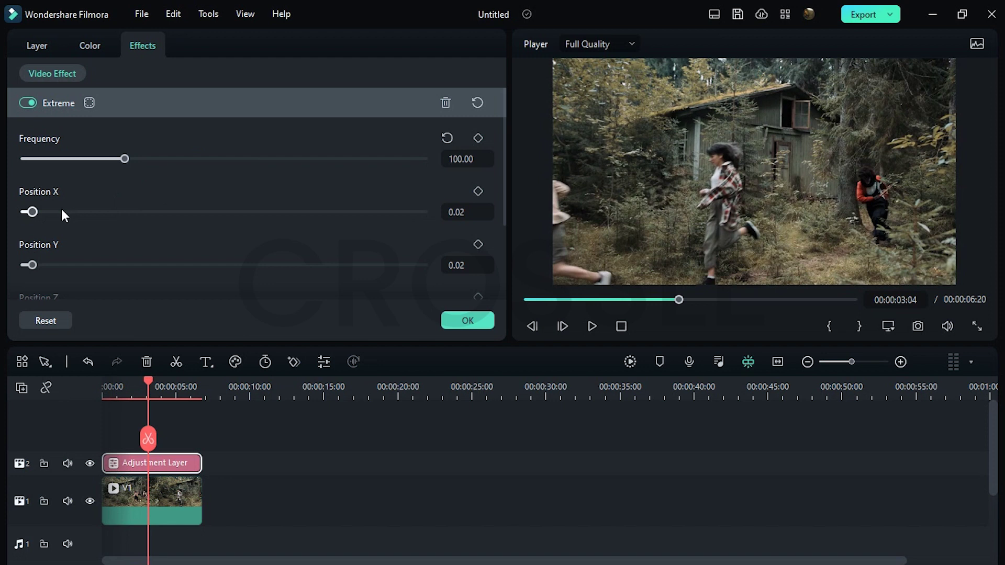
Step: Reset the shake's Position X, Y and Z offsets to their defaults
{"action": "mouse_move", "coordinate": [36, 212]}
{"action": "left_mouse_down"}
{"action": "mouse_move", "coordinate": [196, 211]}
{"action": "mouse_move", "coordinate": [70, 212]}
{"action": "mouse_move", "coordinate": [141, 213]}
{"action": "mouse_move", "coordinate": [109, 214]}
{"action": "left_mouse_up"}
{"action": "left_click", "coordinate": [442, 190]}
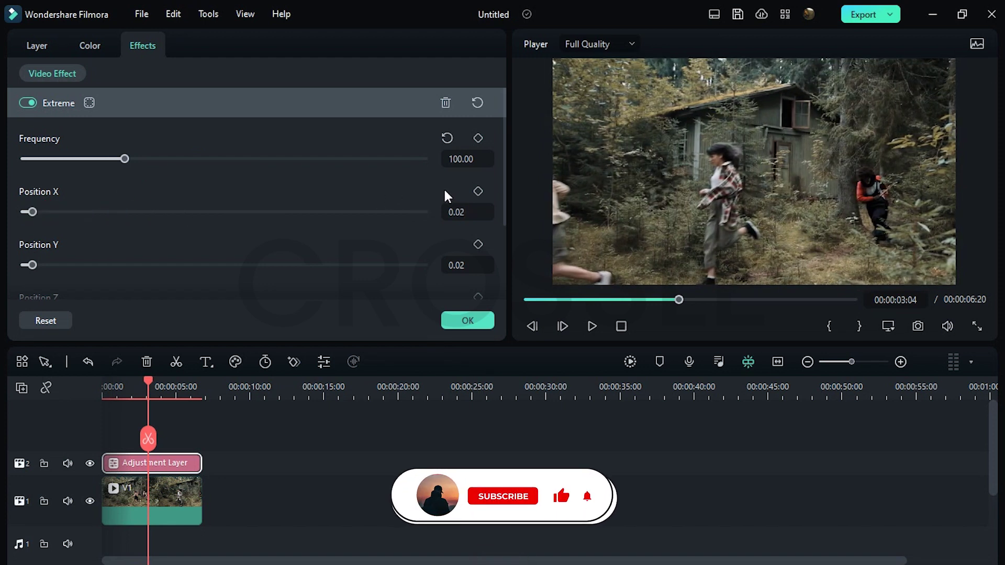
{"action": "left_click_drag", "start_coordinate": [29, 265], "coordinate": [71, 266]}
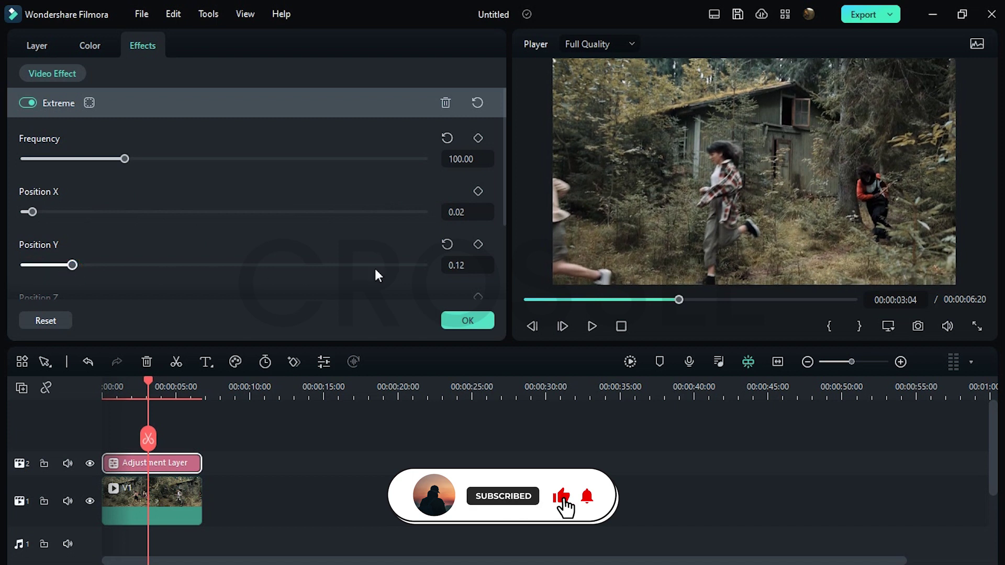
{"action": "left_click", "coordinate": [444, 245]}
{"action": "scroll", "coordinate": [426, 242], "scroll_direction": "down", "scroll_amount": 2}
{"action": "left_click_drag", "start_coordinate": [28, 229], "coordinate": [68, 232]}
{"action": "left_click", "coordinate": [444, 209]}
{"action": "scroll", "coordinate": [424, 236], "scroll_direction": "down", "scroll_amount": 1}
Step: Leave RGB Separate off and Motion Blur on, then replay the video from the start
{"action": "left_click", "coordinate": [484, 241]}
{"action": "key", "text": "space"}
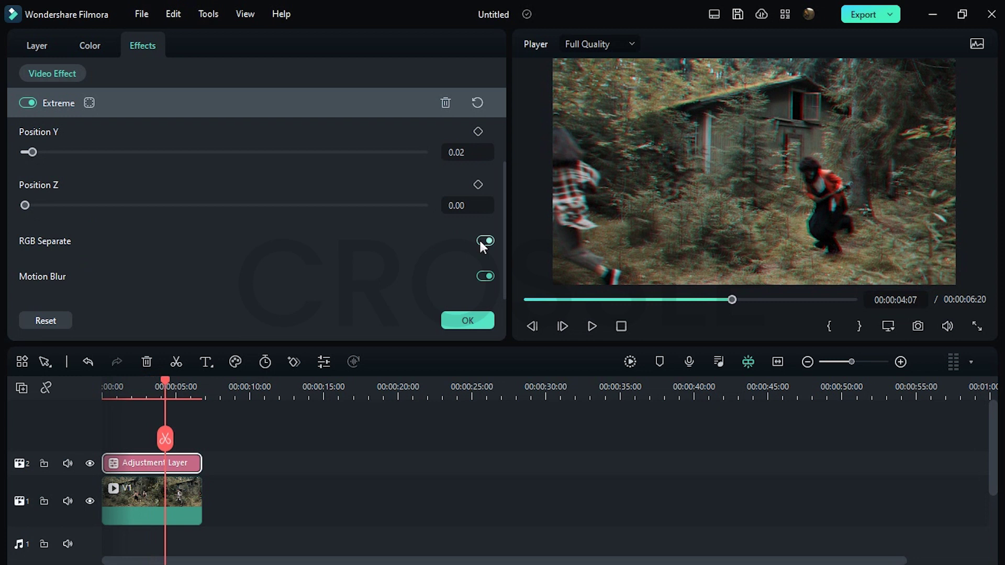
{"action": "left_click", "coordinate": [480, 242]}
{"action": "left_click", "coordinate": [482, 278]}
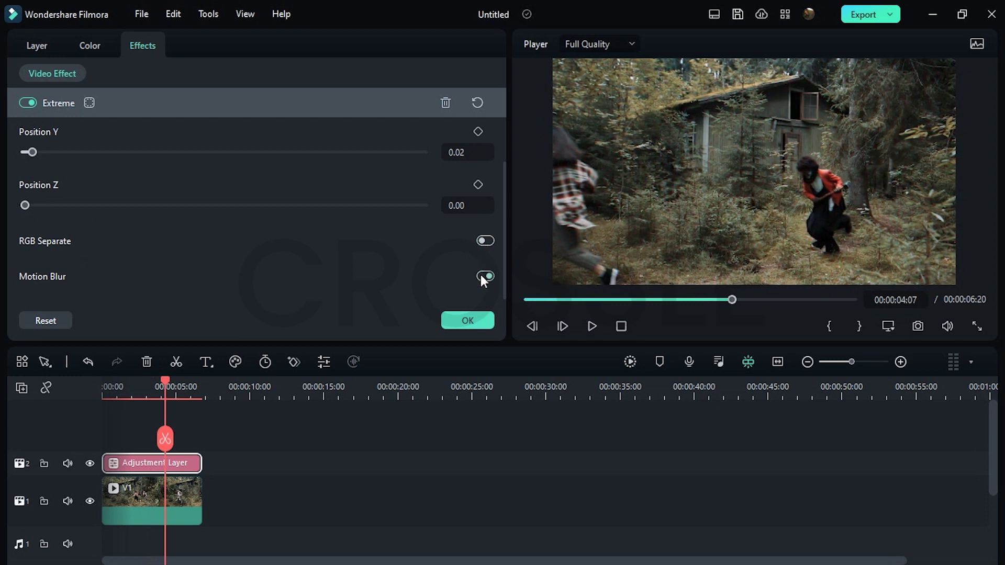
{"action": "left_click", "coordinate": [620, 325]}
{"action": "key", "text": "space"}
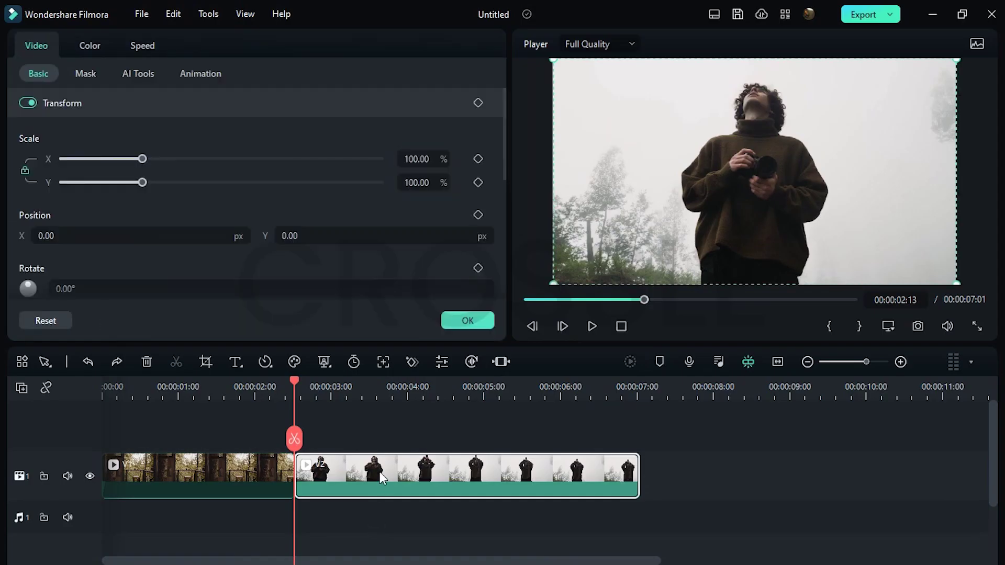
Step: Apply AI Portrait to the foggy man clip with edge thickness 0 and edge feather 1
{"action": "left_click", "coordinate": [139, 73]}
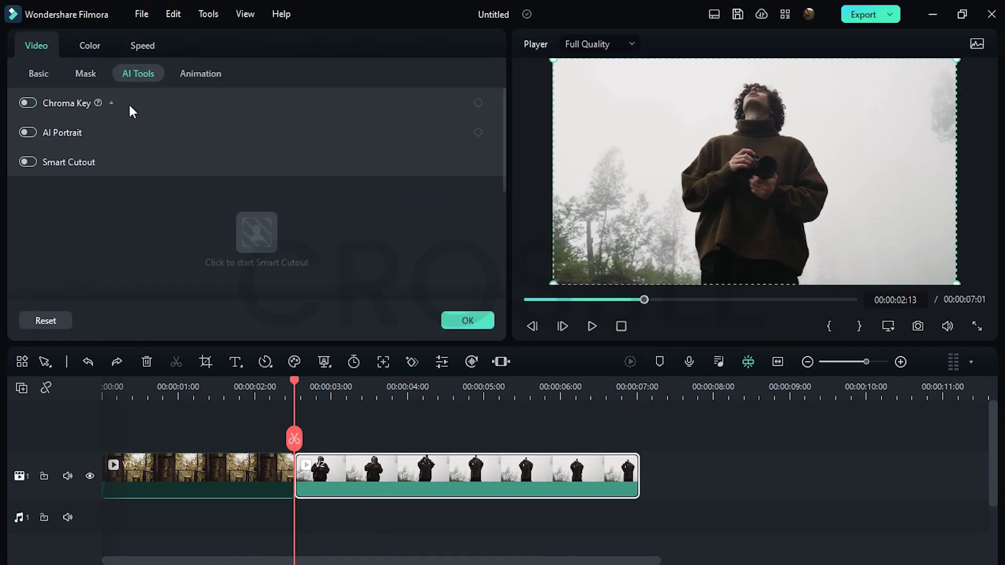
{"action": "left_click", "coordinate": [30, 132]}
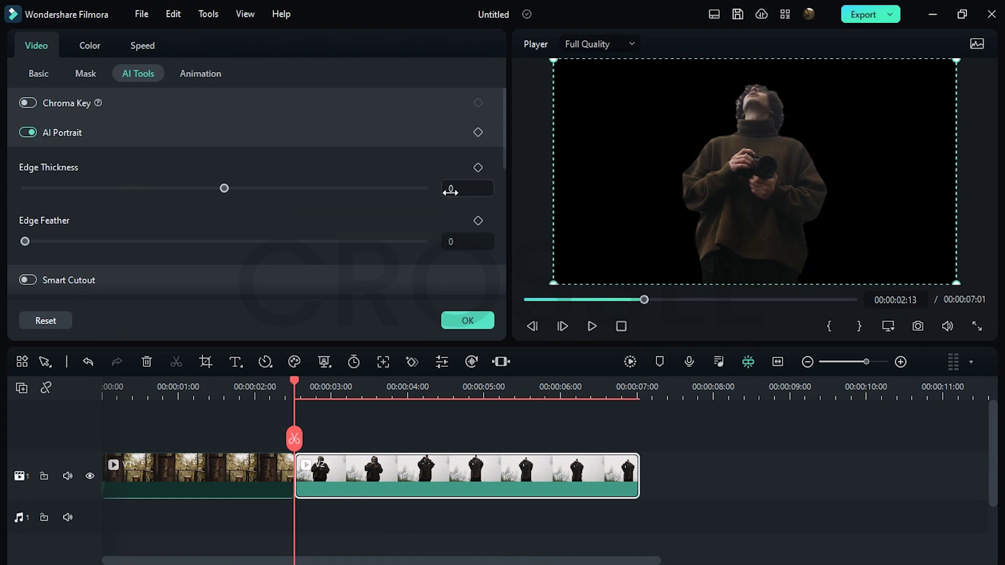
{"action": "left_click_drag", "start_coordinate": [452, 191], "coordinate": [452, 191]}
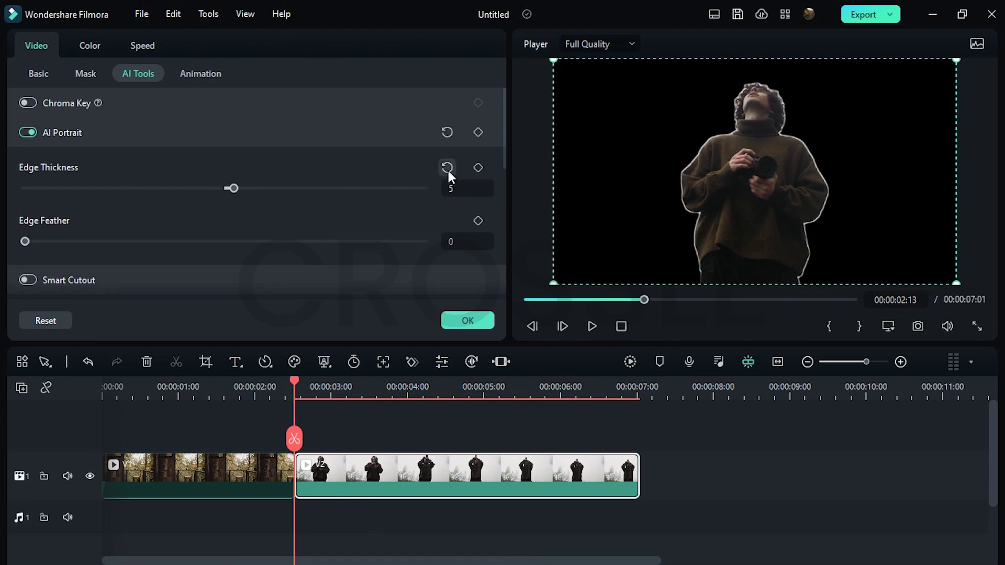
{"action": "left_click", "coordinate": [447, 167]}
{"action": "left_click", "coordinate": [470, 247]}
{"action": "type", "text": "1"}
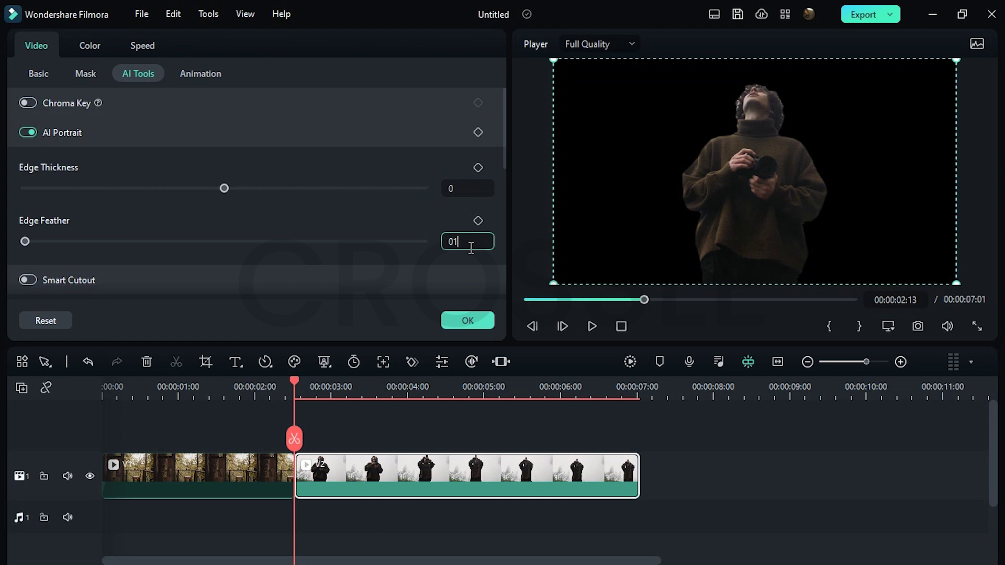
{"action": "key", "text": "Return"}
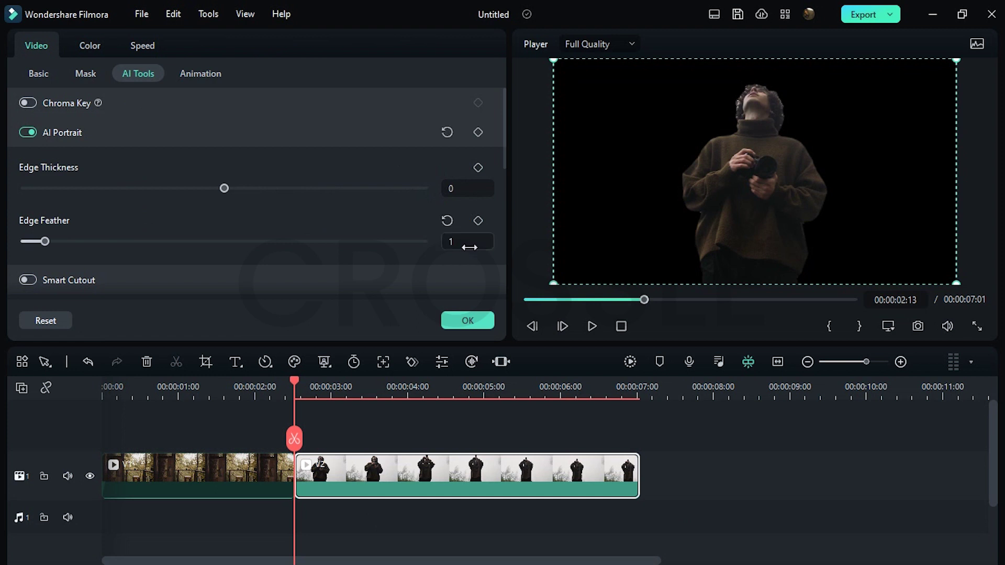
Step: Split the man's clip, turn off its cutout, and move the later part up a track
{"action": "left_click", "coordinate": [565, 320]}
{"action": "left_click", "coordinate": [566, 320]}
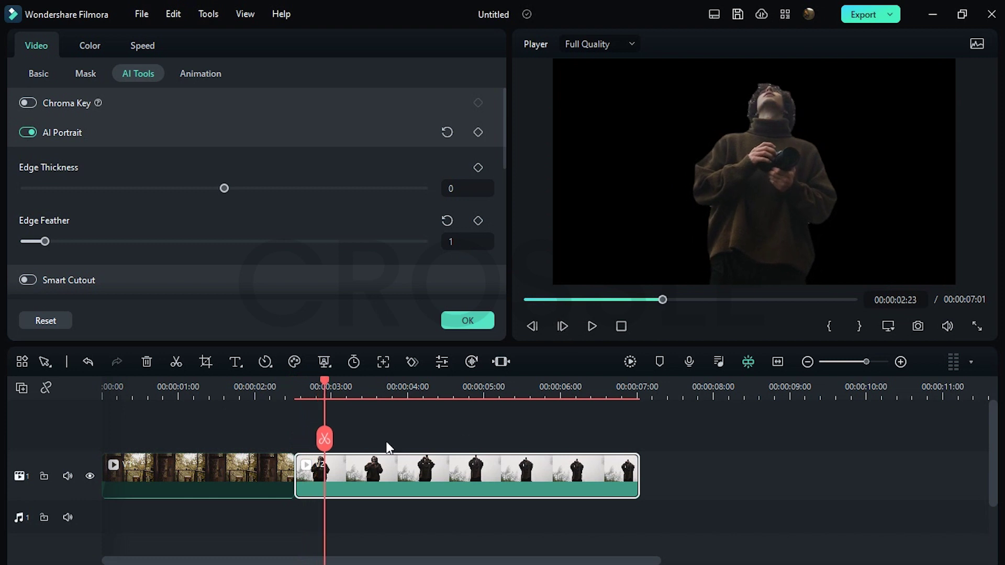
{"action": "left_click", "coordinate": [324, 438]}
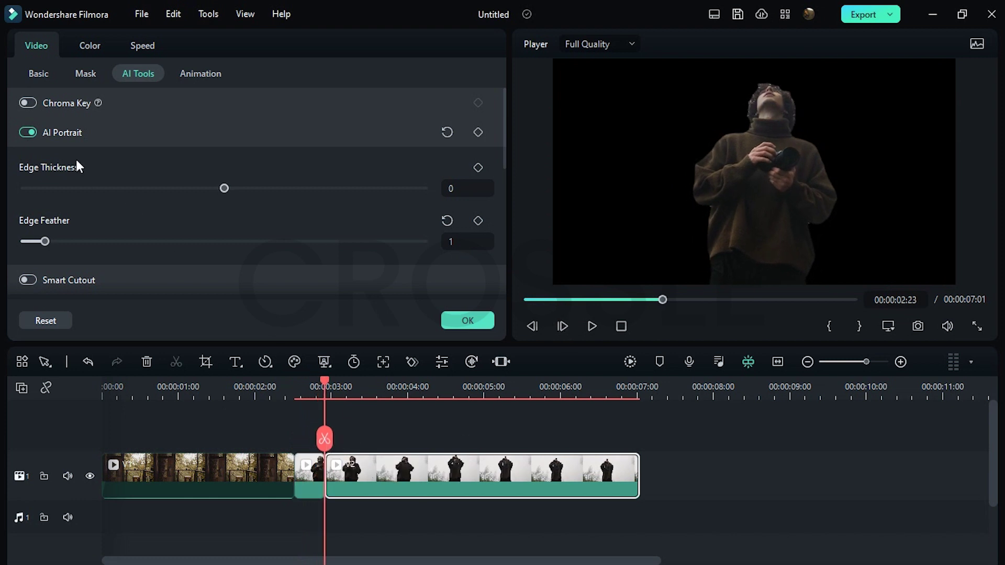
{"action": "left_click", "coordinate": [30, 133]}
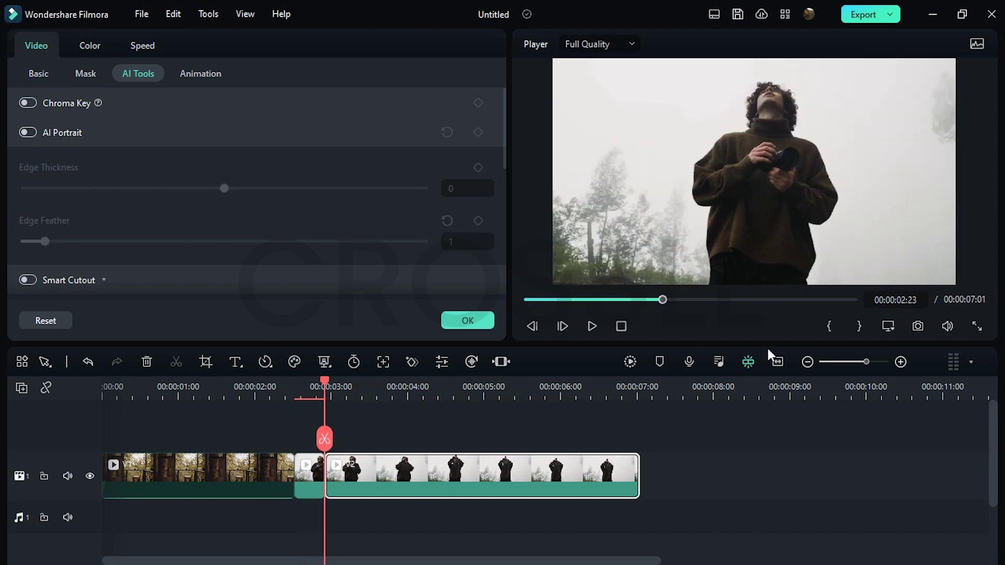
{"action": "left_click", "coordinate": [900, 362]}
{"action": "left_click_drag", "start_coordinate": [555, 435], "coordinate": [521, 444]}
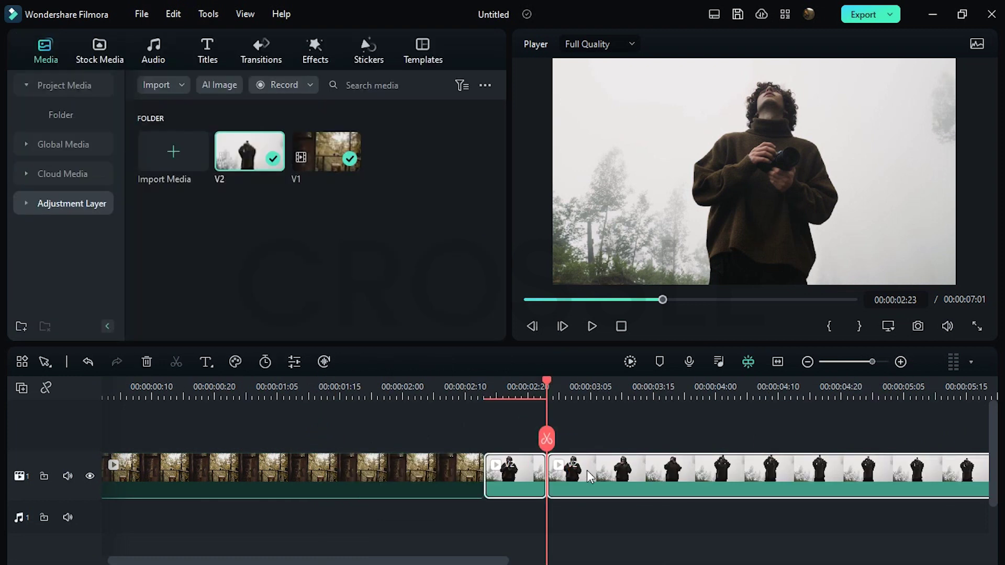
Step: Keyframe the short clip's position near 00:00:02:13 to shift it vertically, then preview
{"action": "left_click", "coordinate": [484, 395]}
{"action": "left_click", "coordinate": [459, 473]}
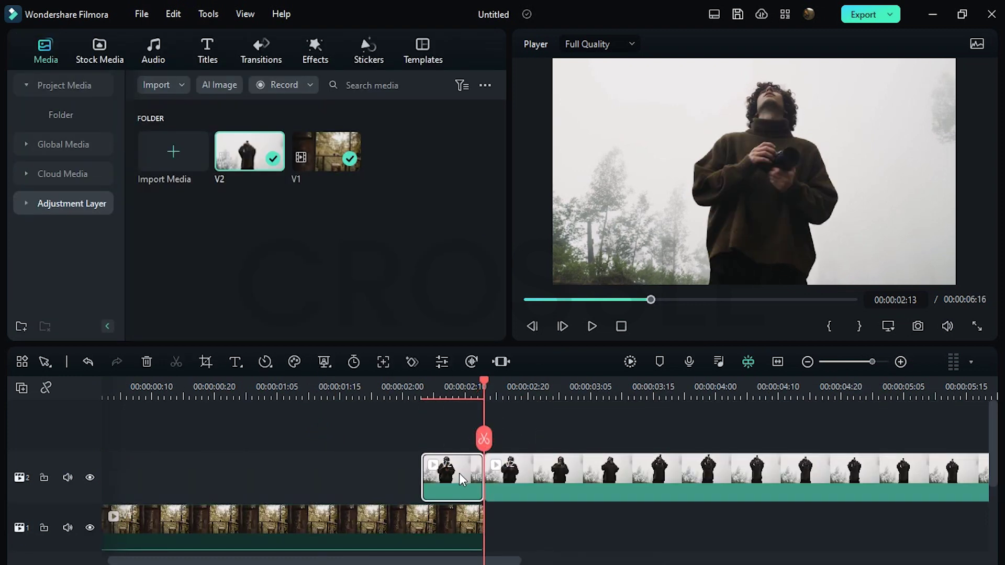
{"action": "left_click", "coordinate": [533, 331]}
{"action": "left_click", "coordinate": [534, 332]}
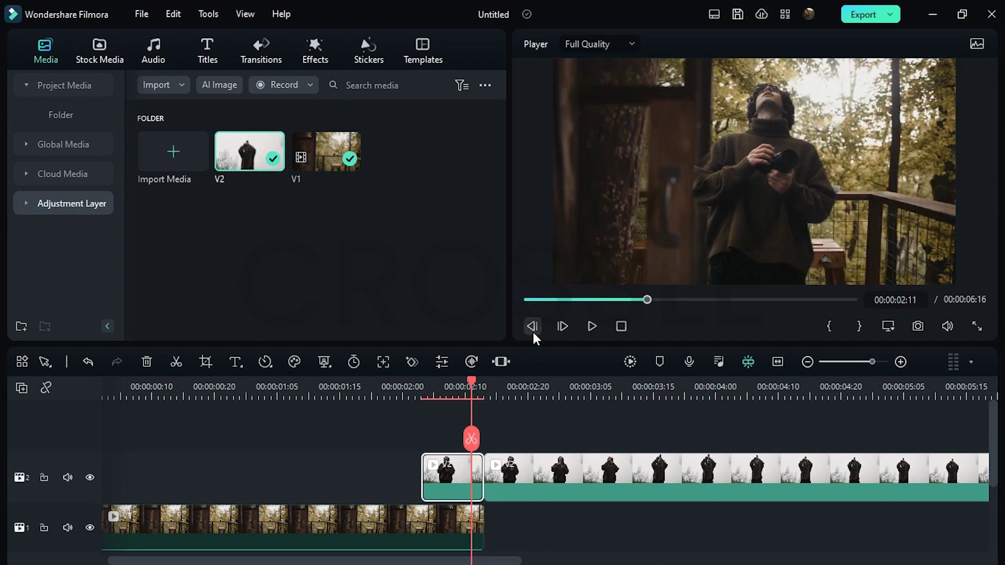
{"action": "double_click", "coordinate": [465, 470]}
{"action": "left_click", "coordinate": [56, 77]}
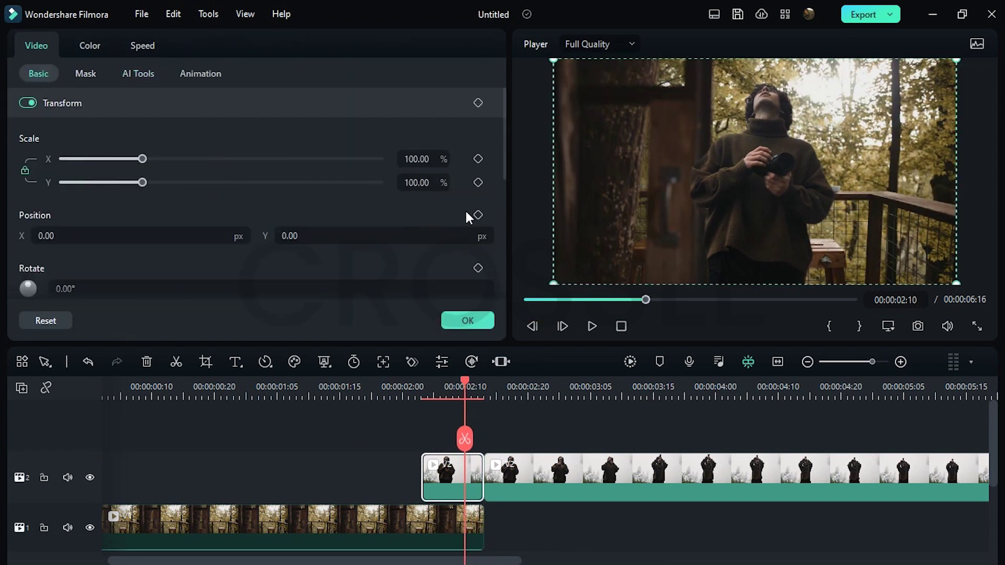
{"action": "left_click", "coordinate": [479, 214]}
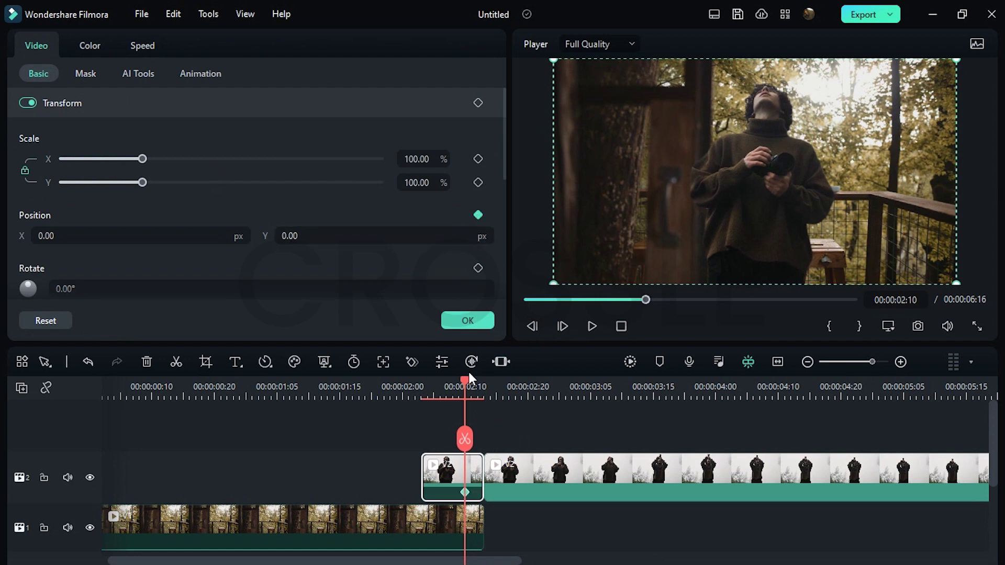
{"action": "left_click", "coordinate": [450, 388]}
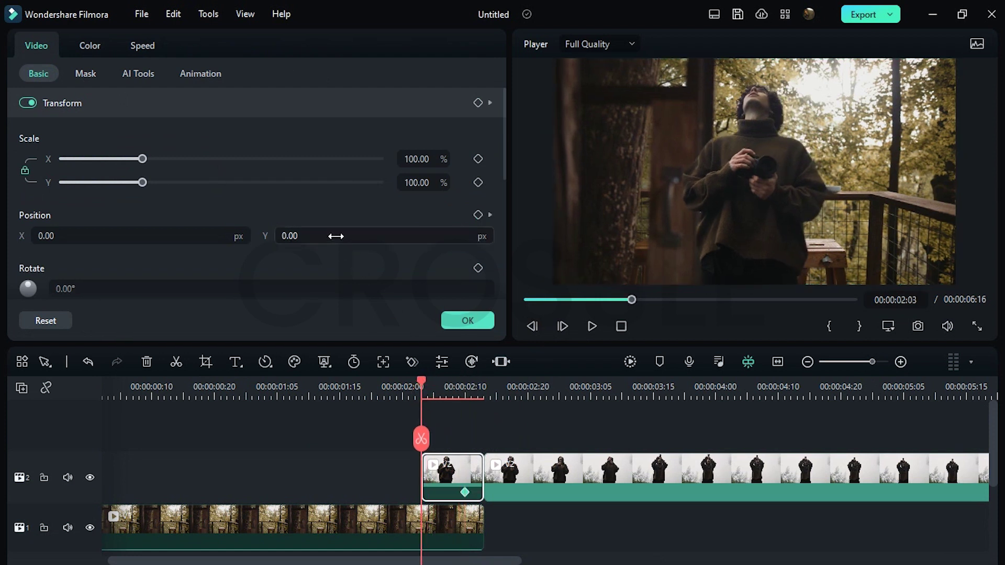
{"action": "left_click_drag", "start_coordinate": [332, 233], "coordinate": [333, 234]}
{"action": "left_click", "coordinate": [335, 387]}
{"action": "key", "text": "space"}
{"action": "key", "text": "space"}
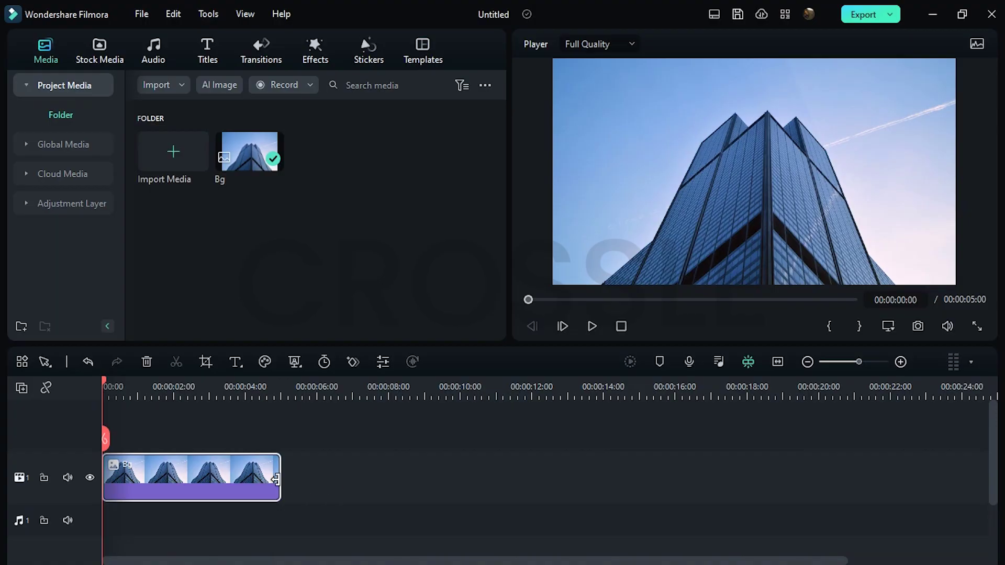
Step: Duplicate the building image onto track 2, hide the lower copy, and open the top copy's properties
{"action": "left_click_drag", "start_coordinate": [265, 487], "coordinate": [253, 456]}
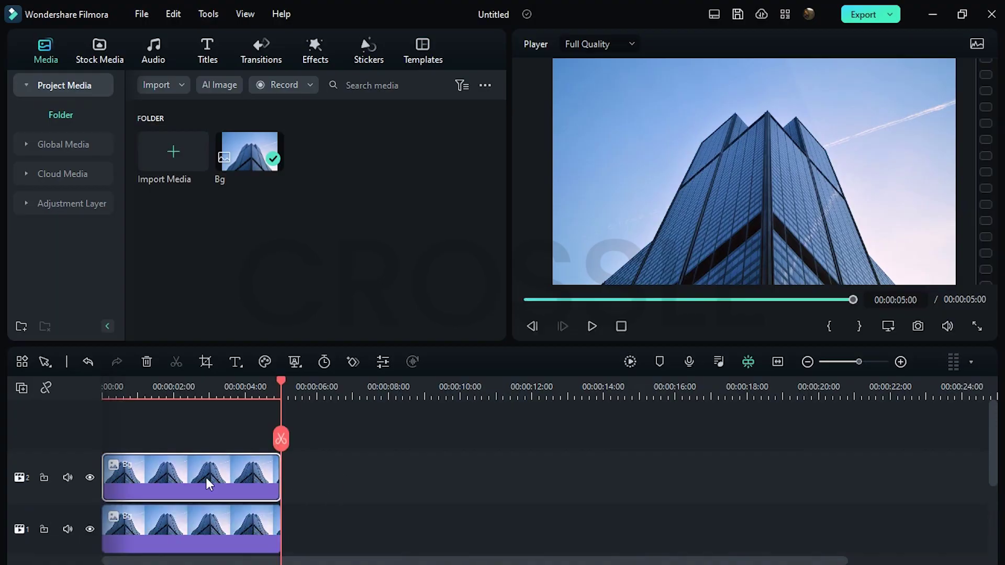
{"action": "left_click", "coordinate": [90, 530]}
{"action": "double_click", "coordinate": [152, 487]}
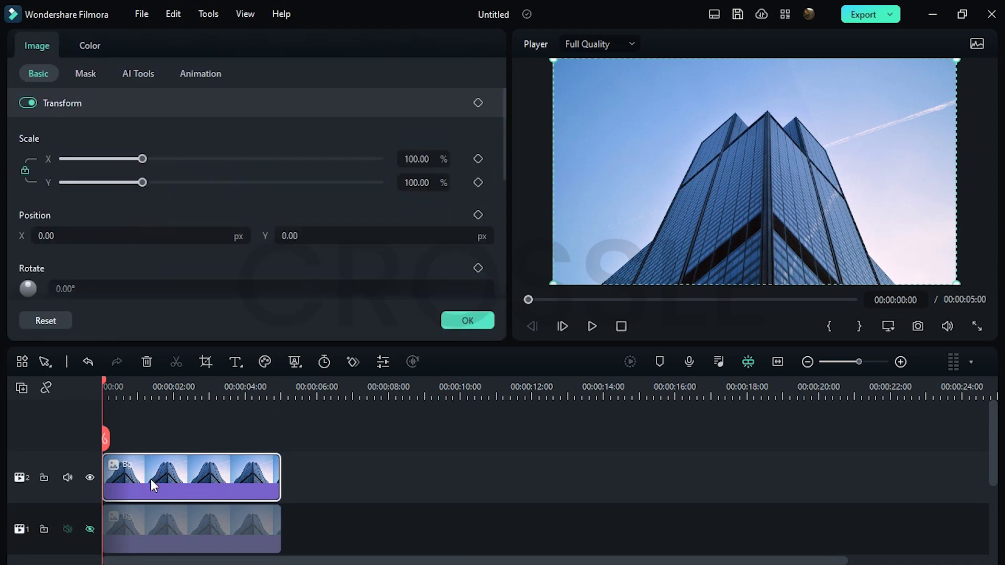
Step: Draw a freeform mask around the skyscraper on the top building copy
{"action": "left_click", "coordinate": [85, 76]}
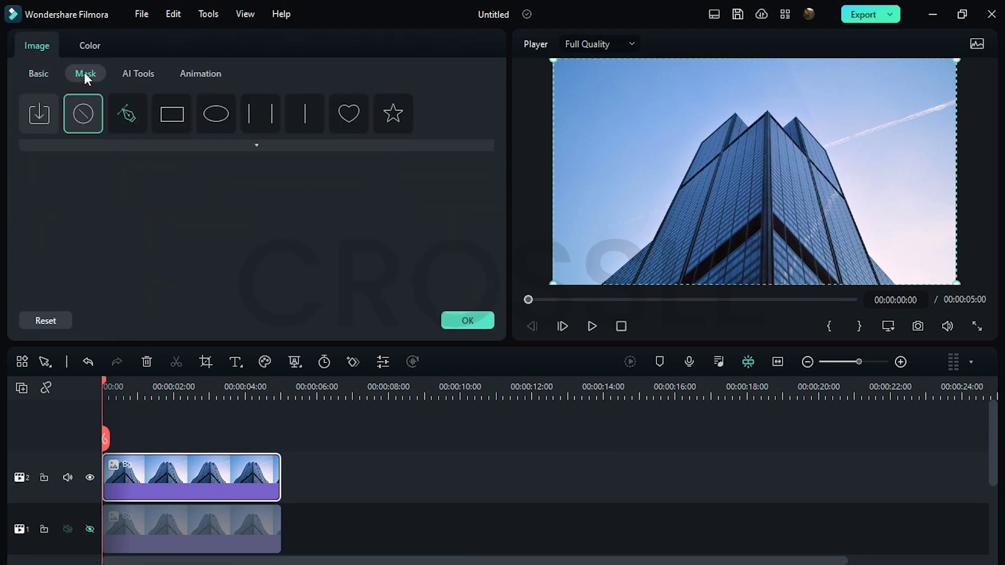
{"action": "left_click", "coordinate": [126, 114]}
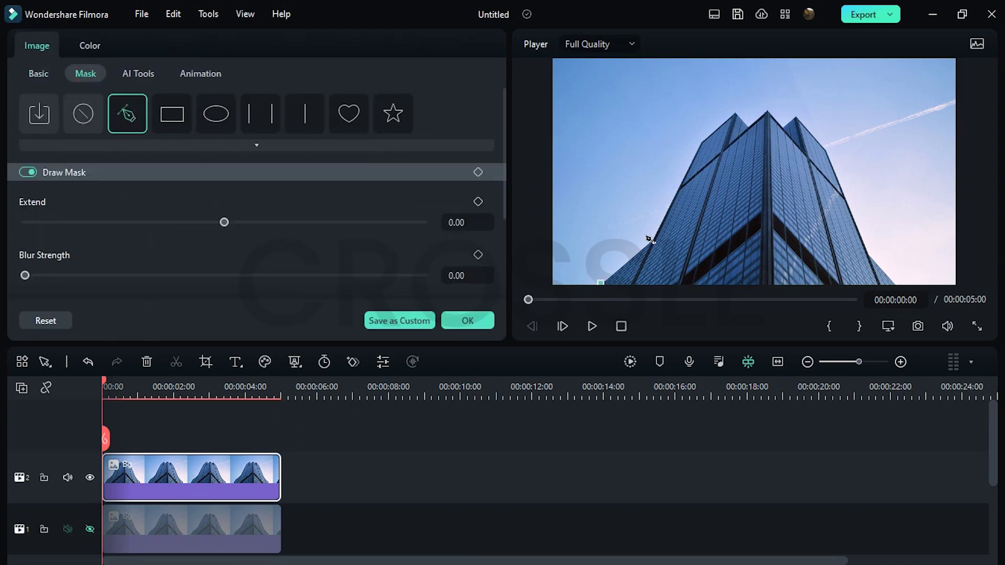
{"action": "left_click", "coordinate": [750, 126]}
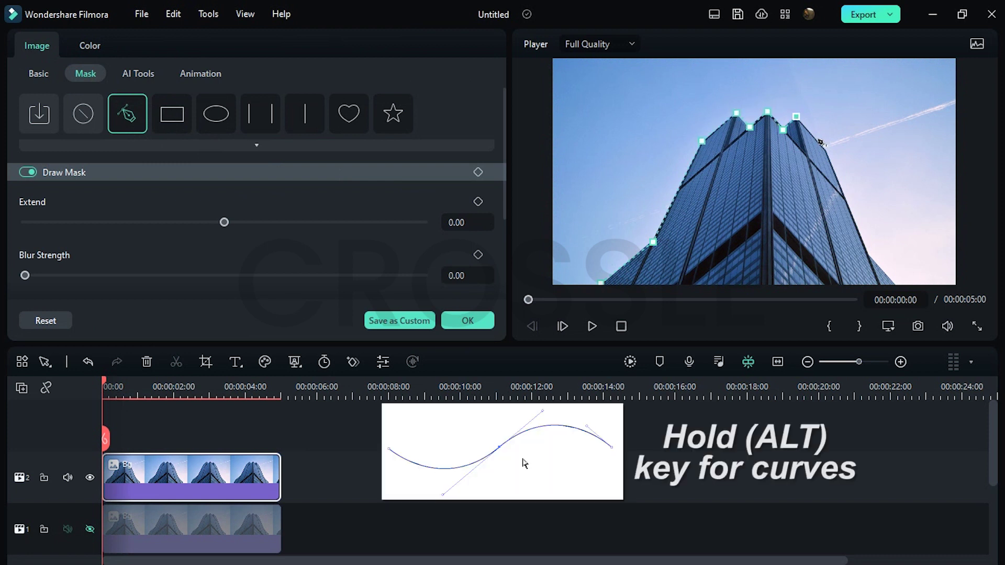
{"action": "left_click", "coordinate": [892, 280]}
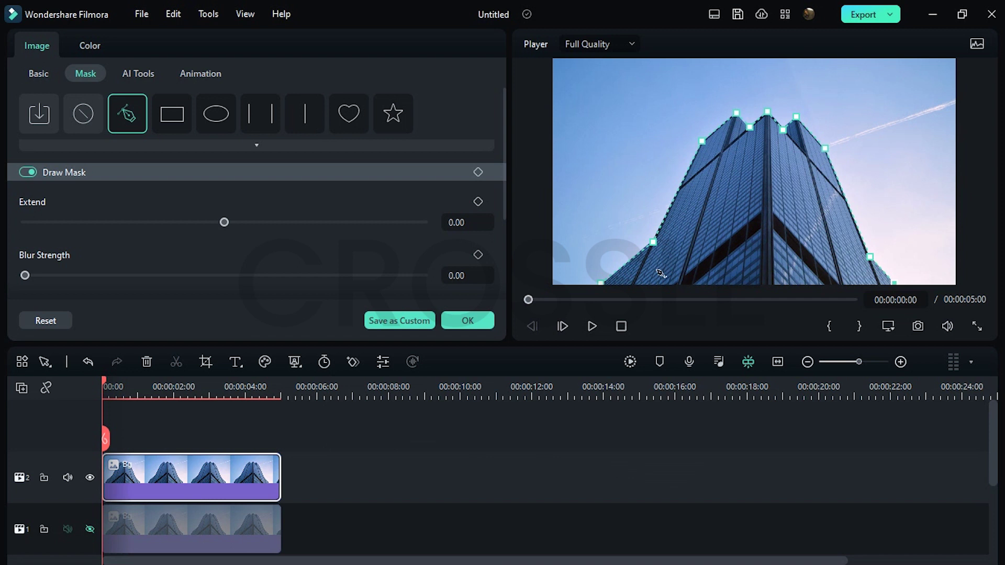
{"action": "left_click", "coordinate": [600, 281]}
Step: Zoom the preview to pull the bottom mask corners below the frame, then return to Fit
{"action": "left_click", "coordinate": [889, 326]}
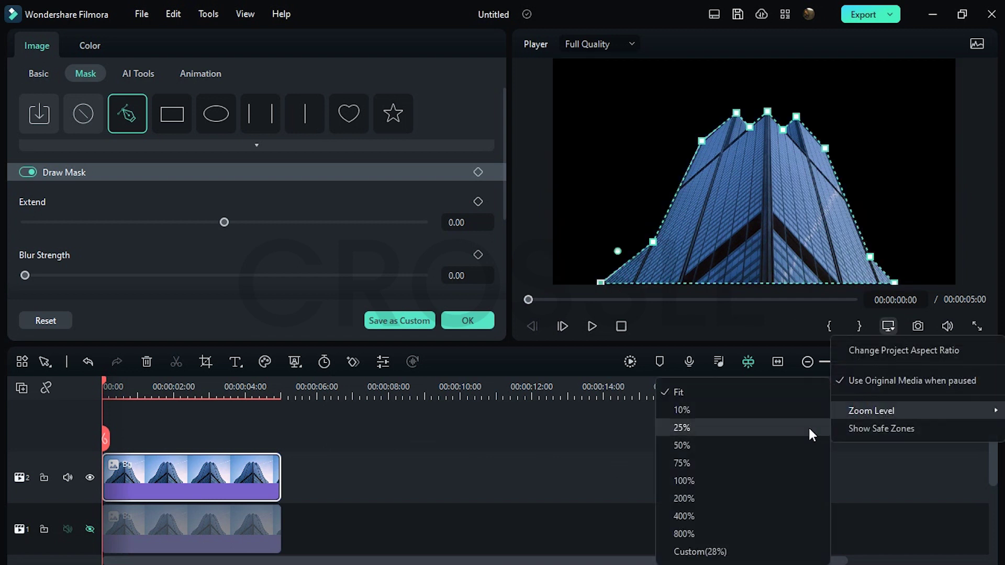
{"action": "left_click", "coordinate": [746, 464]}
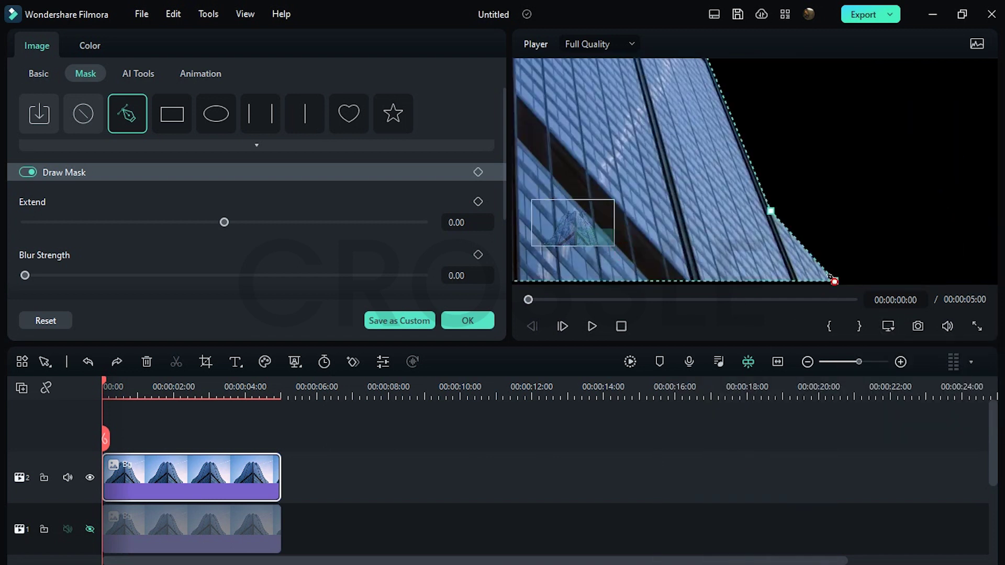
{"action": "left_click_drag", "start_coordinate": [831, 277], "coordinate": [838, 283]}
{"action": "left_click_drag", "start_coordinate": [592, 233], "coordinate": [545, 249]}
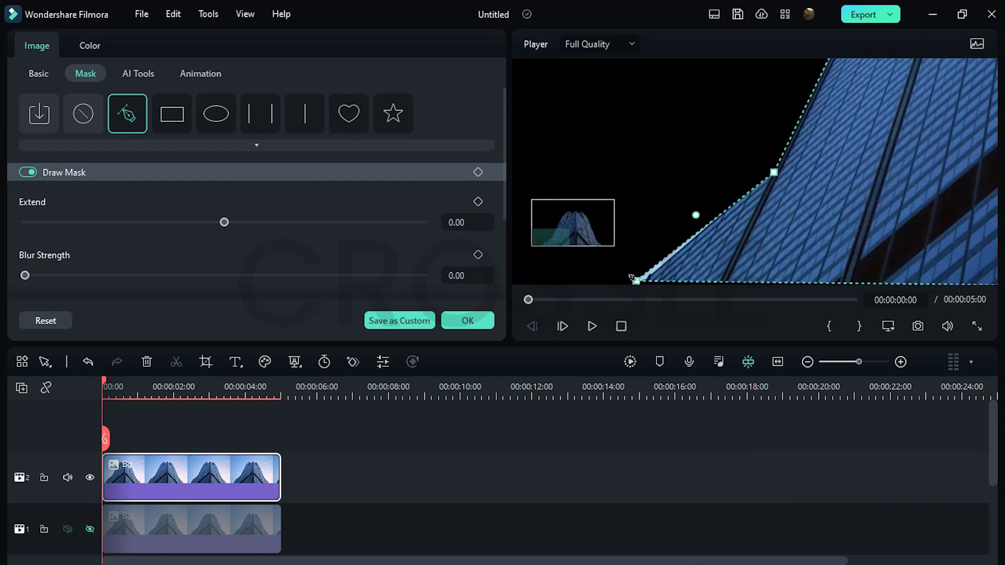
{"action": "left_click_drag", "start_coordinate": [633, 279], "coordinate": [635, 297]}
{"action": "left_click", "coordinate": [888, 326]}
{"action": "mouse_move", "coordinate": [757, 416]}
{"action": "left_click", "coordinate": [789, 391]}
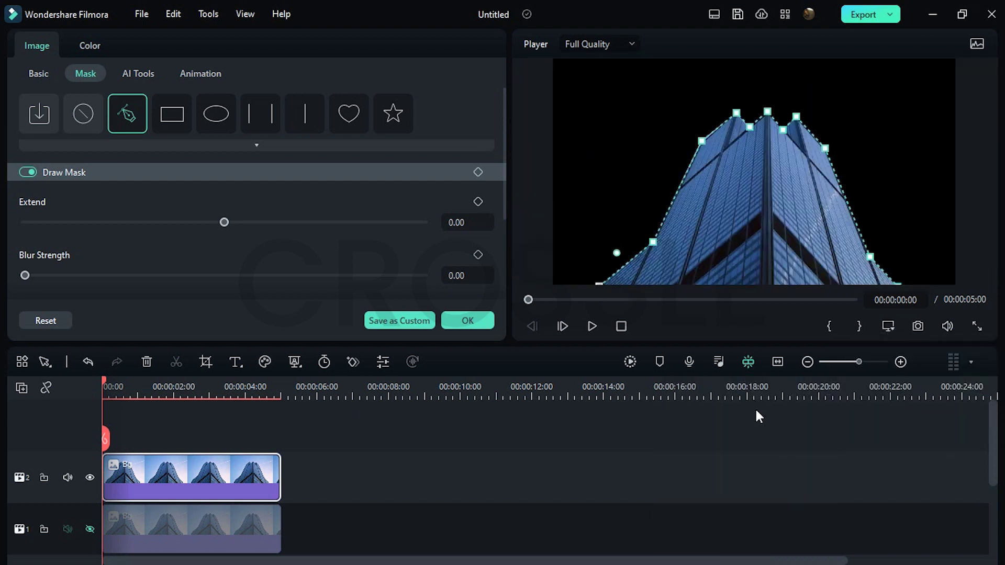
Step: Unhide the lower copy, set mask blur strength to 1, and move the masked copy to track 3
{"action": "left_click", "coordinate": [90, 530]}
{"action": "left_click", "coordinate": [164, 433]}
{"action": "left_click", "coordinate": [155, 469]}
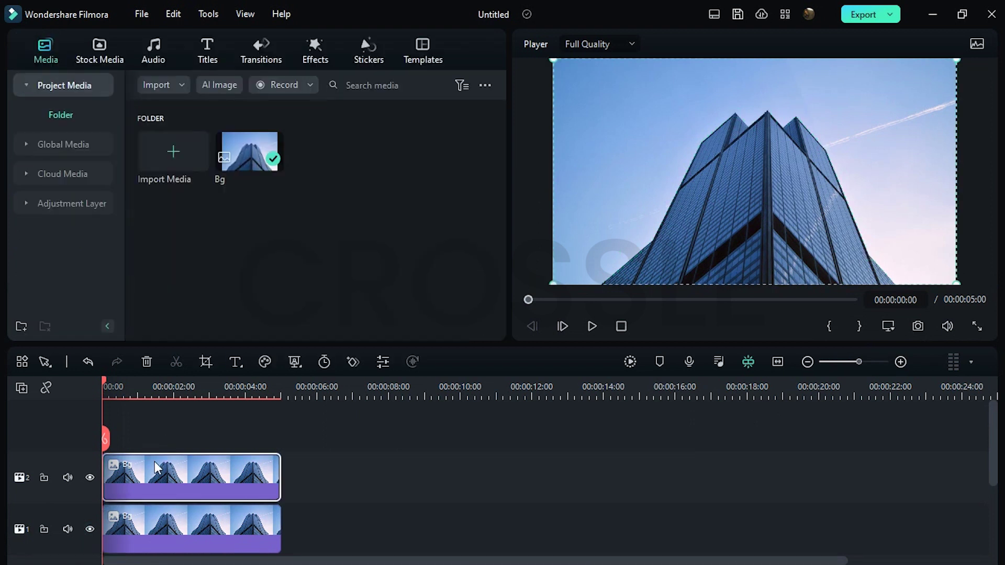
{"action": "double_click", "coordinate": [155, 469]}
{"action": "type", "text": "1"}
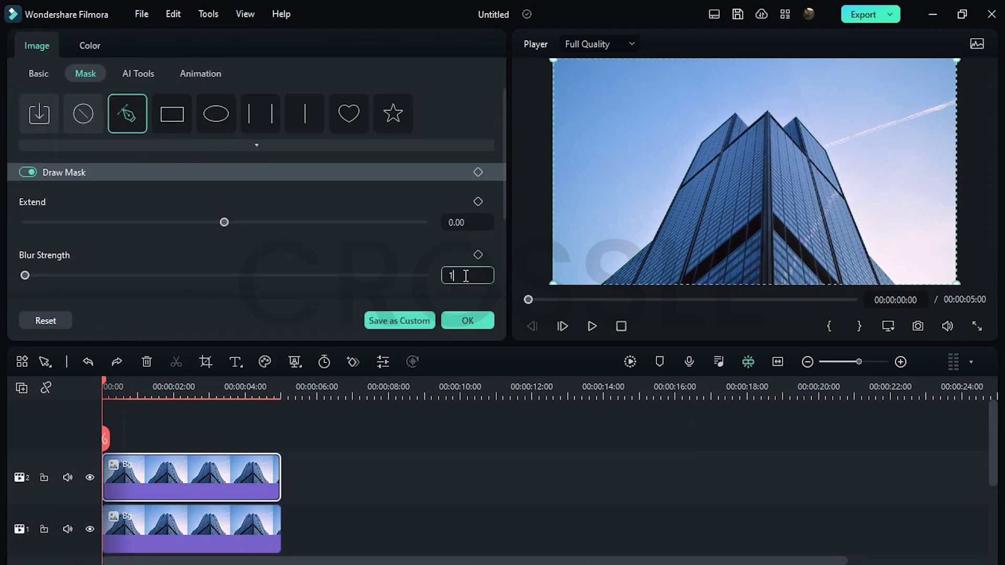
{"action": "key", "text": "Return"}
{"action": "left_click", "coordinate": [480, 322]}
{"action": "left_click_drag", "start_coordinate": [263, 476], "coordinate": [259, 436]}
Step: Place a Default Title on track 2, retype it as MASKING, and set Futura Md BT Medium
{"action": "left_click", "coordinate": [207, 55]}
{"action": "left_click_drag", "start_coordinate": [173, 151], "coordinate": [130, 531]}
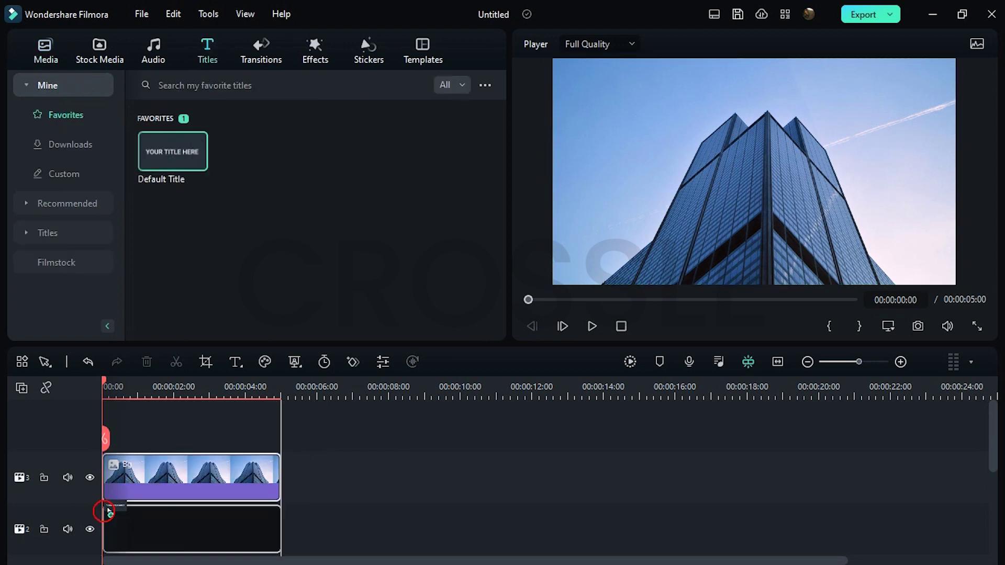
{"action": "double_click", "coordinate": [131, 535]}
{"action": "left_click", "coordinate": [199, 163]}
{"action": "key", "text": "BackSpace"}
{"action": "key", "text": "BackSpace"}
{"action": "key", "text": "BackSpace"}
{"action": "key", "text": "BackSpace"}
{"action": "key", "text": "BackSpace"}
{"action": "key", "text": "BackSpace"}
{"action": "type", "text": "MASKING"}
{"action": "left_click", "coordinate": [138, 201]}
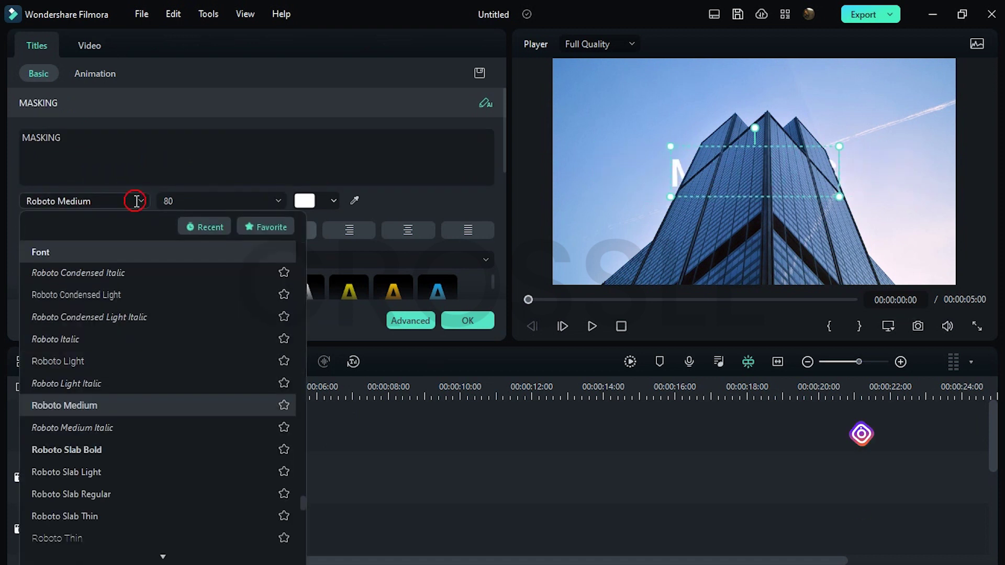
{"action": "type", "text": "futura"}
{"action": "left_click", "coordinate": [114, 363]}
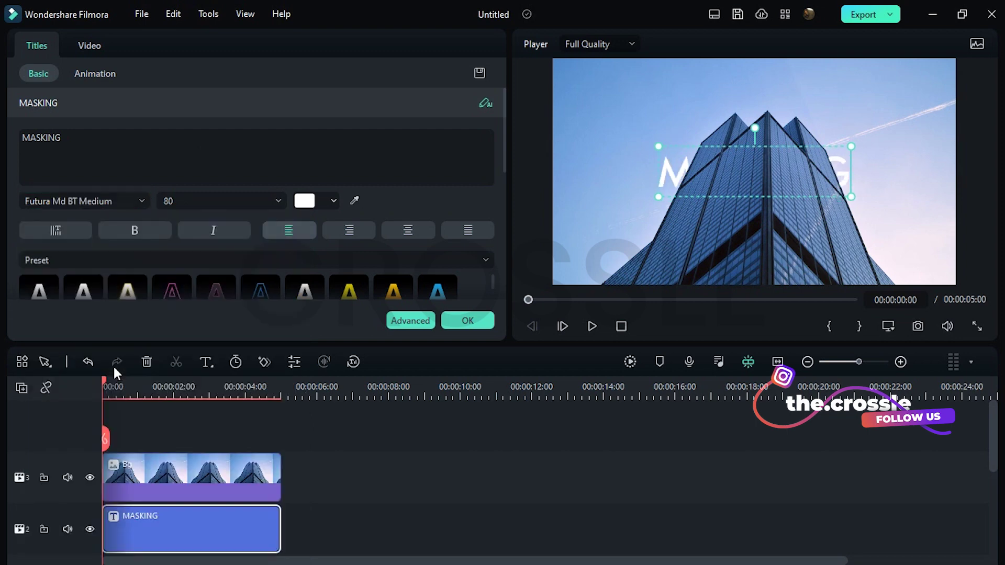
Step: Set the MASKING title's letter spacing to 6 and its colour to dark blue
{"action": "left_click", "coordinate": [409, 320]}
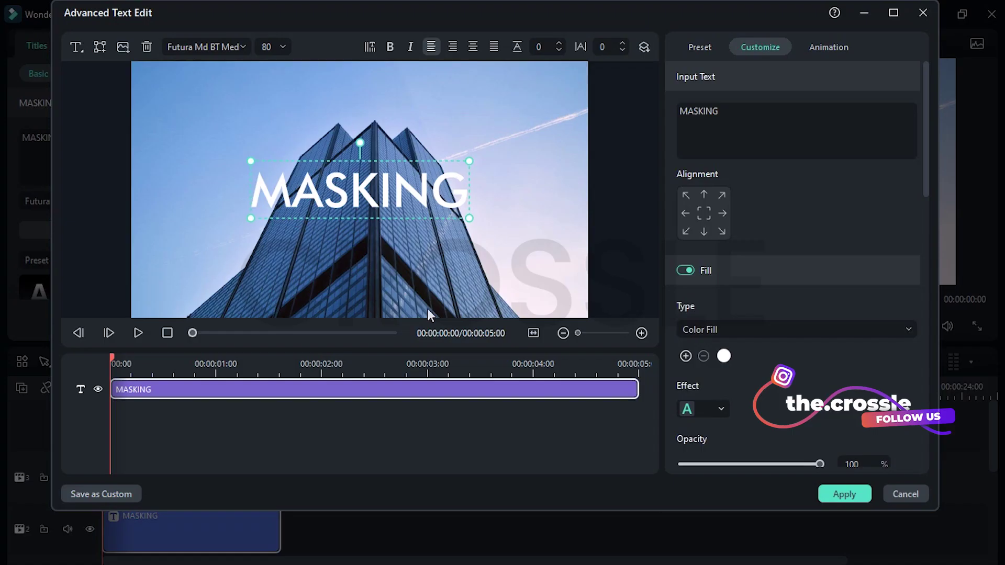
{"action": "left_click", "coordinate": [623, 43]}
{"action": "left_click", "coordinate": [725, 356]}
{"action": "left_click", "coordinate": [743, 434]}
{"action": "scroll", "coordinate": [904, 392], "scroll_direction": "down", "scroll_amount": 3}
{"action": "scroll", "coordinate": [904, 412], "scroll_direction": "down", "scroll_amount": 3}
{"action": "scroll", "coordinate": [904, 413], "scroll_direction": "down", "scroll_amount": 1}
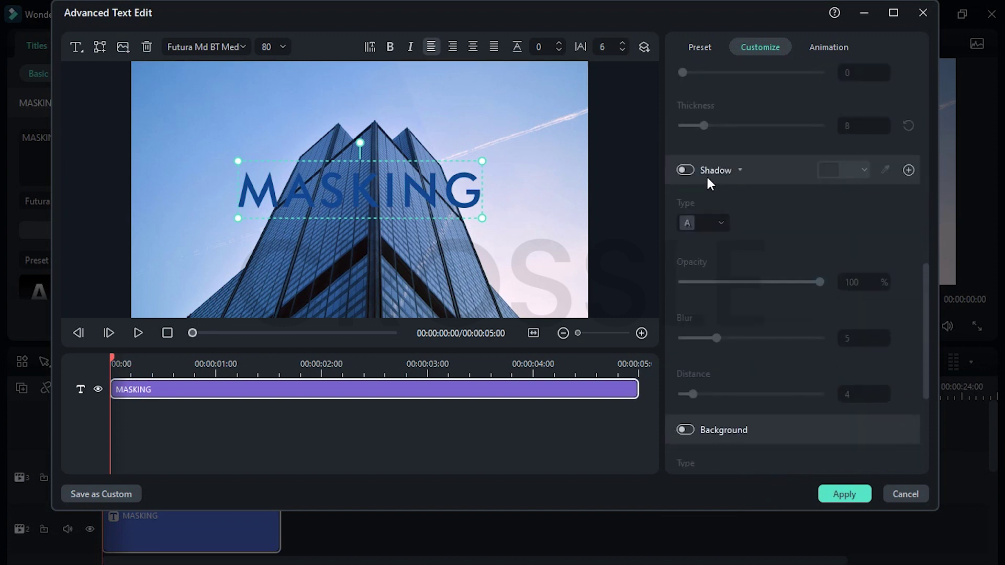
Step: Add a default shadow with opacity 51, blur 4 and distance 1, then apply the changes
{"action": "left_click", "coordinate": [686, 171]}
{"action": "left_click", "coordinate": [721, 223]}
{"action": "left_click", "coordinate": [700, 253]}
{"action": "left_click_drag", "start_coordinate": [820, 282], "coordinate": [752, 284]}
{"action": "left_click_drag", "start_coordinate": [696, 403], "coordinate": [687, 403]}
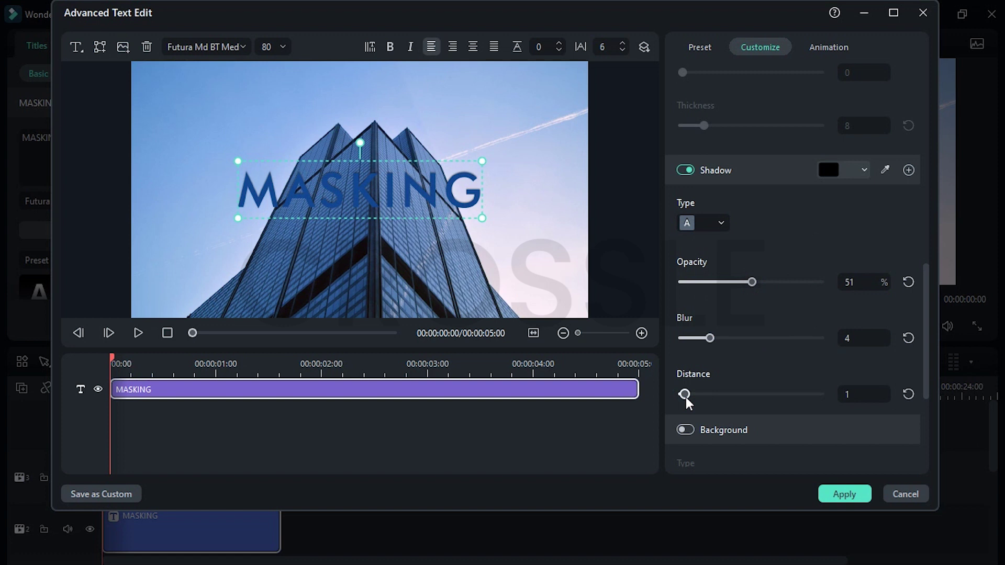
{"action": "left_click", "coordinate": [828, 492]}
Step: Keyframe the title's position: Y 388 at 00:00:02:24, and lower behind the skyscraper at the start
{"action": "left_click", "coordinate": [208, 397]}
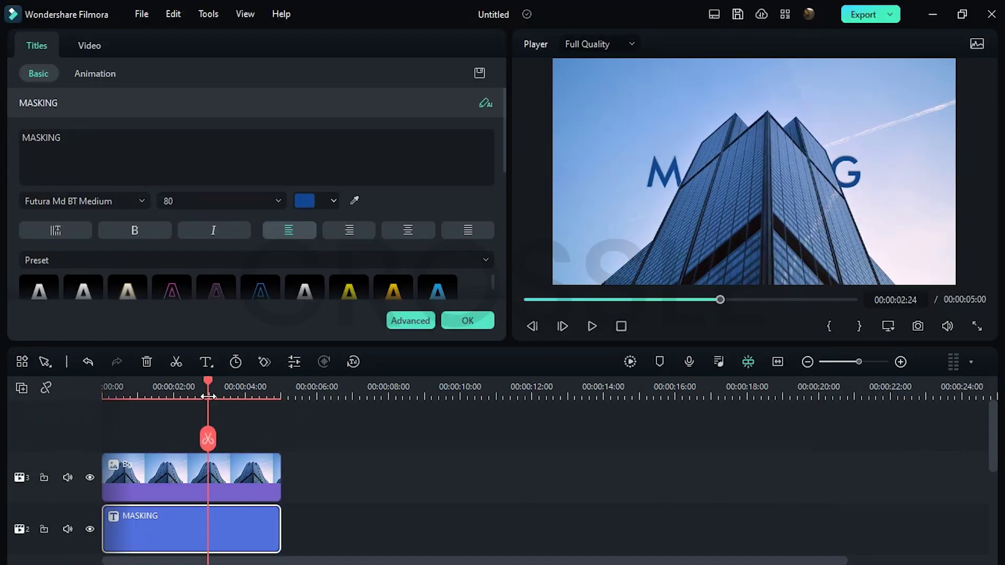
{"action": "left_click", "coordinate": [89, 46]}
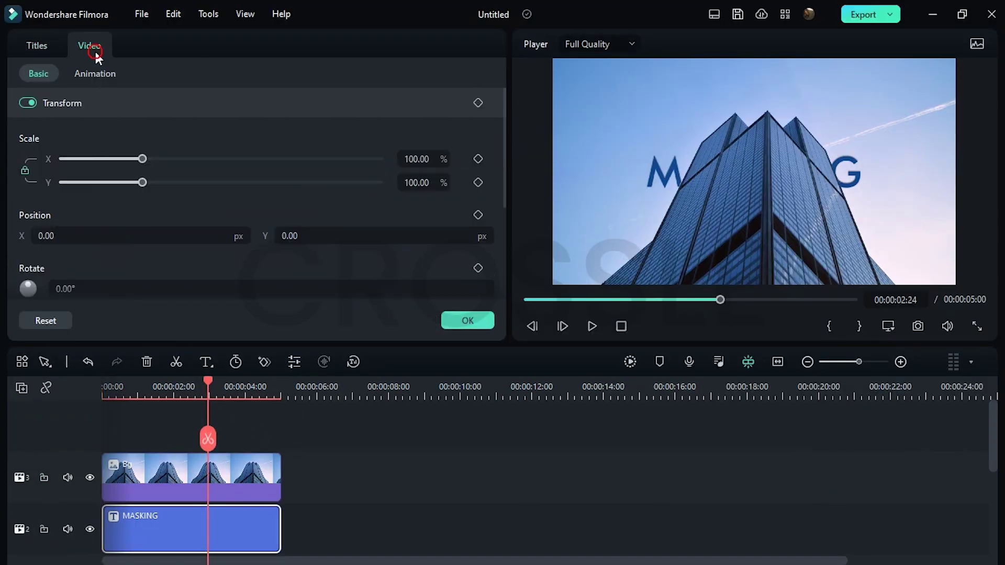
{"action": "left_click", "coordinate": [479, 218]}
{"action": "left_click_drag", "start_coordinate": [346, 235], "coordinate": [345, 234]}
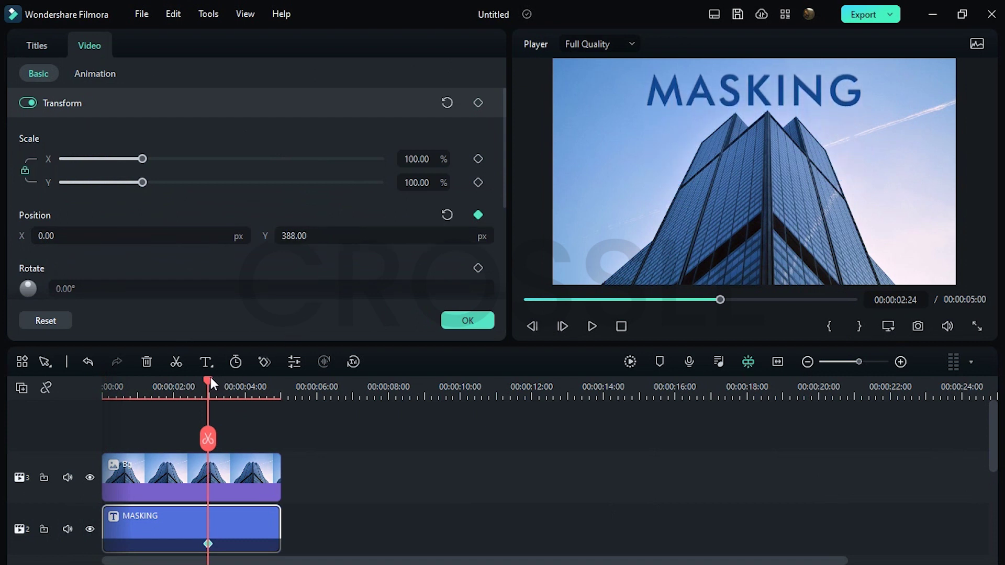
{"action": "left_click_drag", "start_coordinate": [209, 382], "coordinate": [87, 407]}
{"action": "left_click_drag", "start_coordinate": [322, 235], "coordinate": [321, 236]}
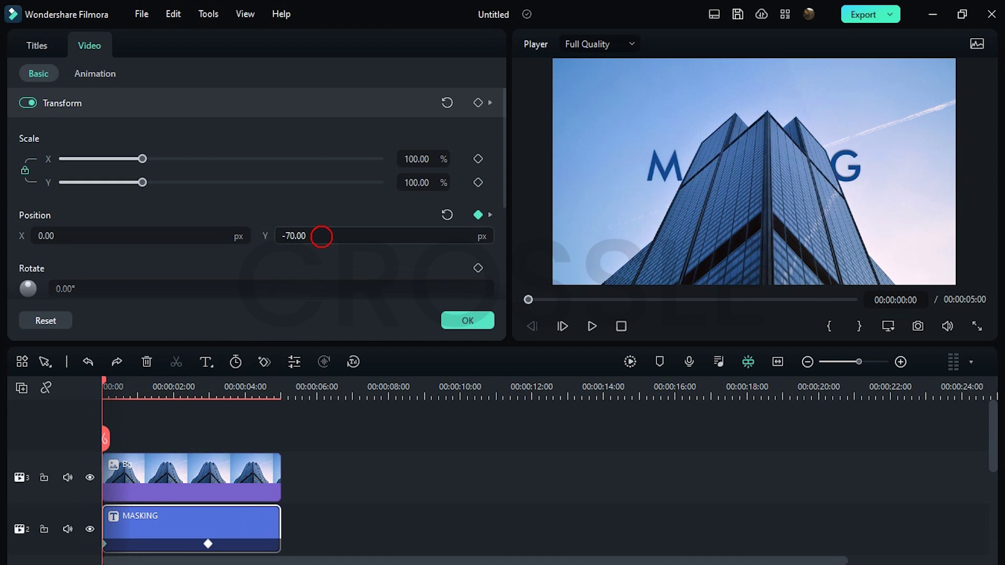